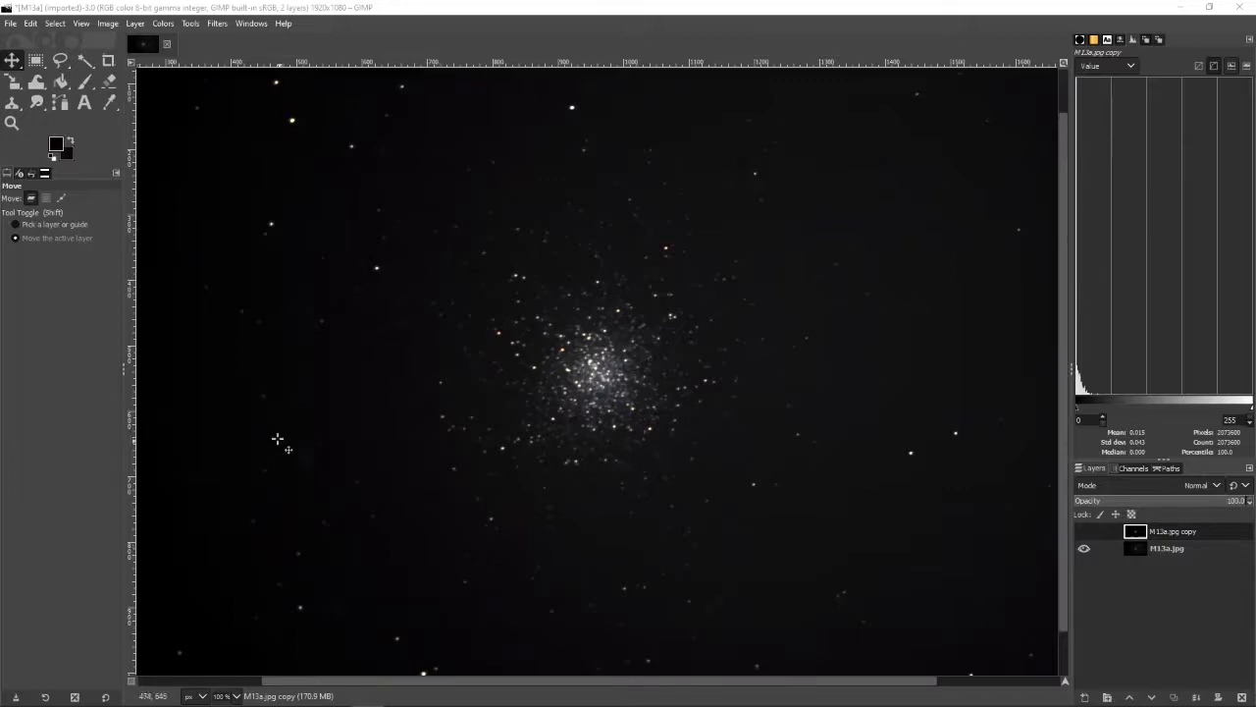
# Toggle the M13a.jpg copy layer to compare it with the original, then delete it
pyautogui.click(1083, 531)
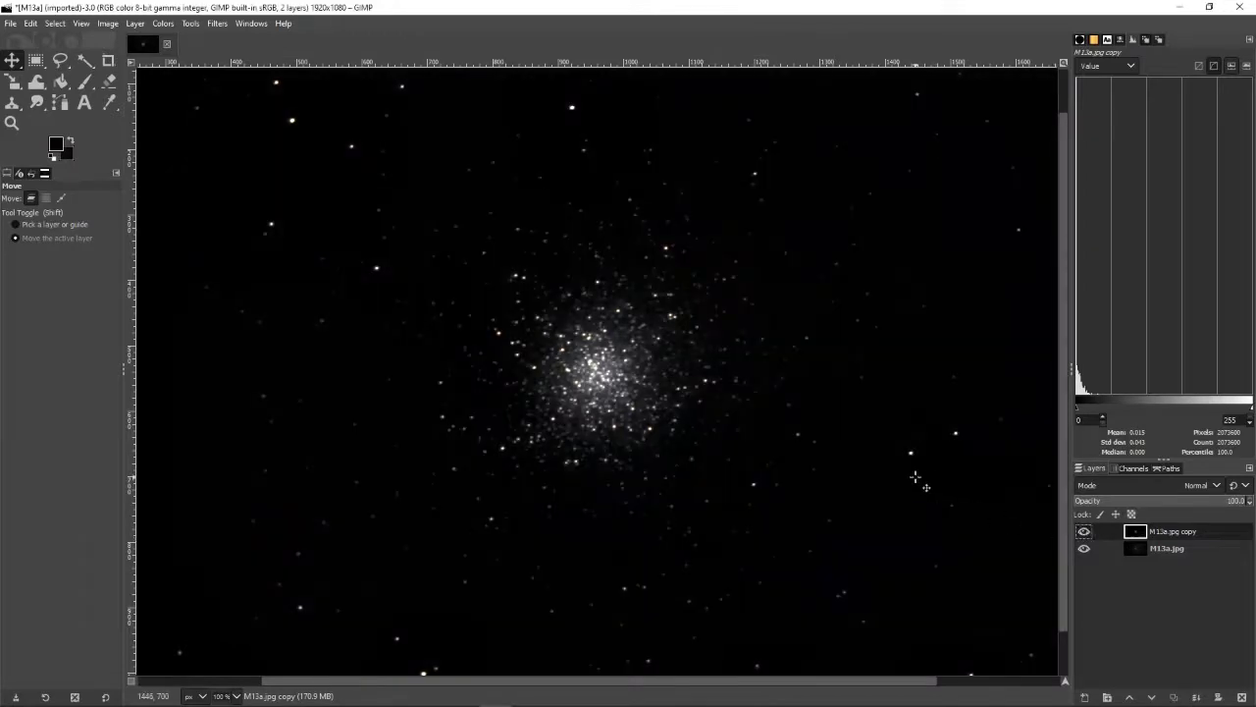
pyautogui.click(1084, 531)
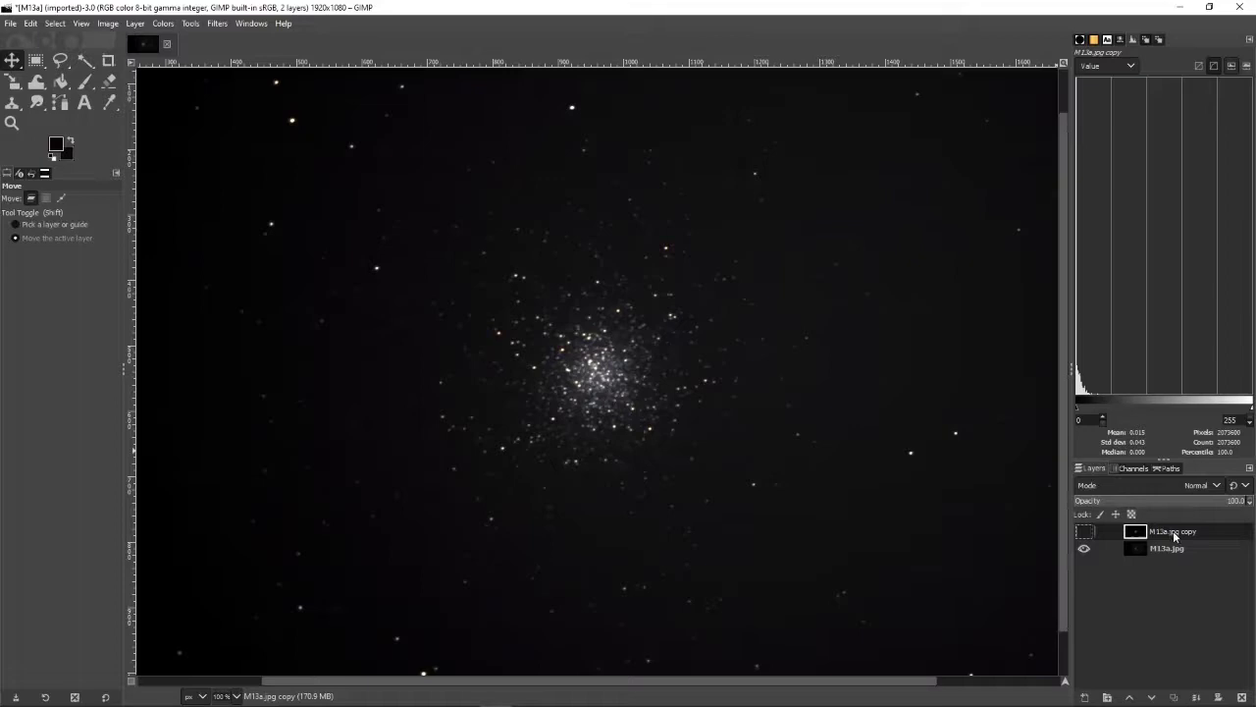
pyautogui.click(1242, 696)
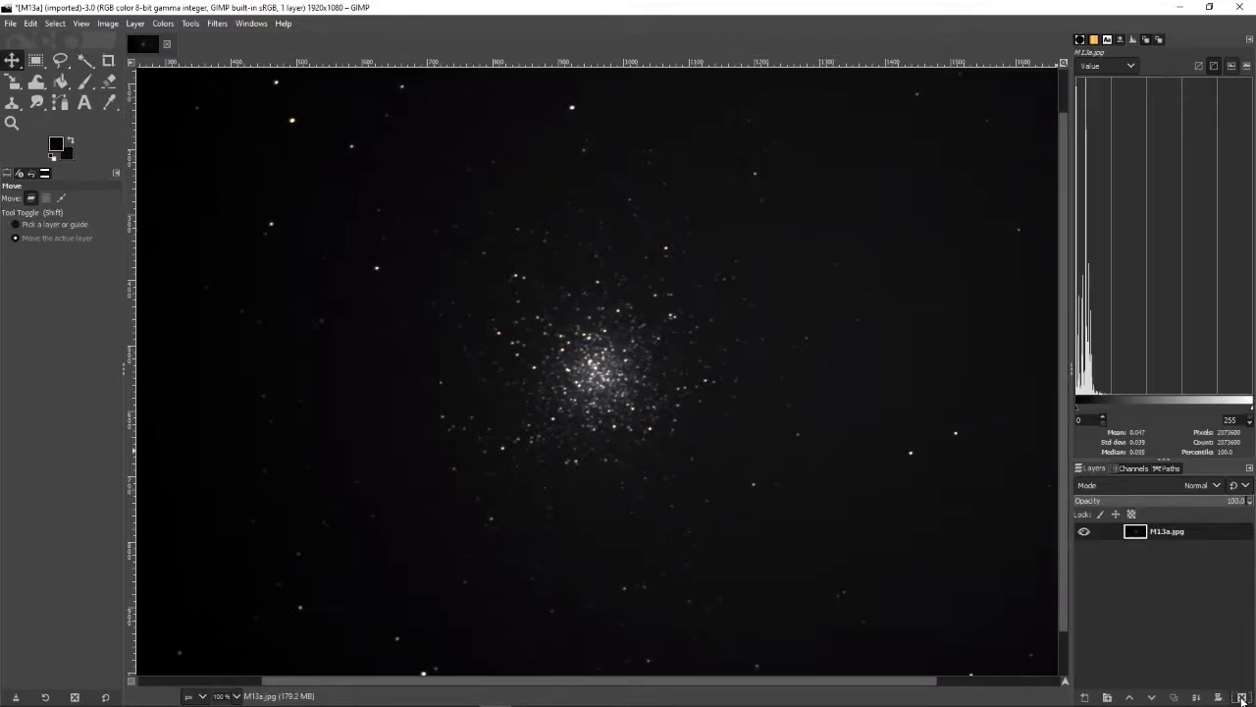
# Duplicate the original layer twice and free-select a polygon around the central star cluster
pyautogui.click(1174, 698)
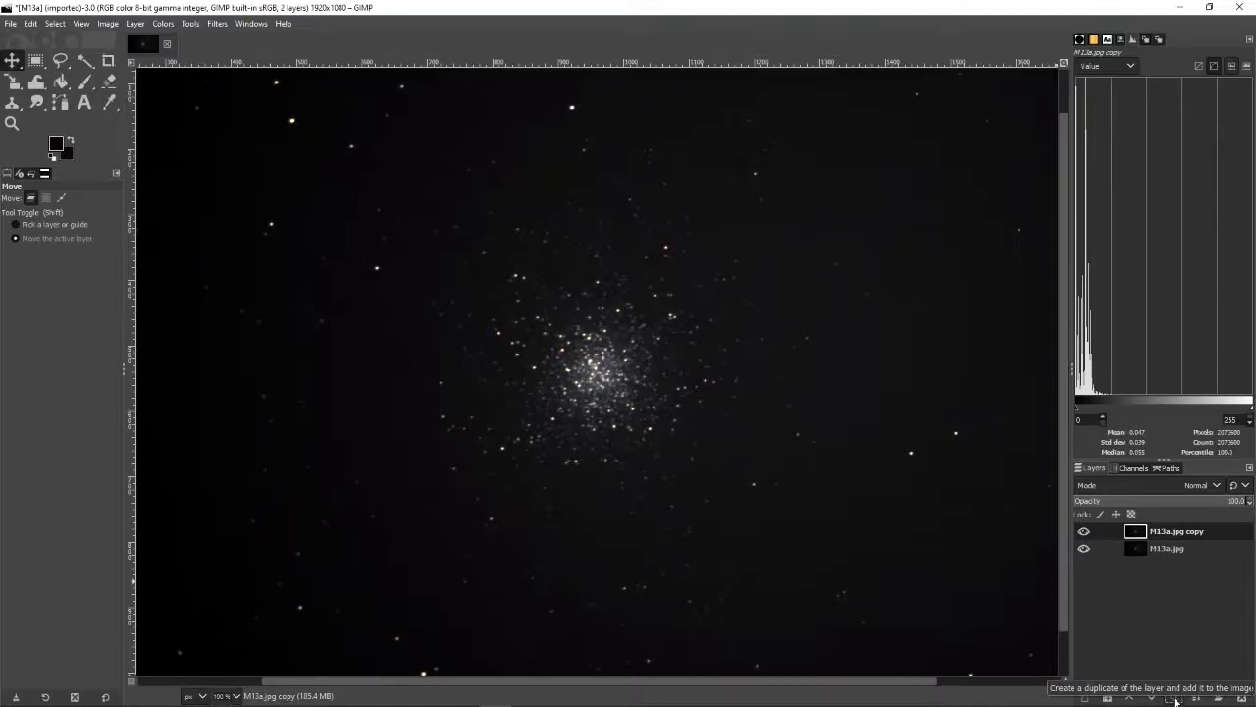
pyautogui.click(1175, 698)
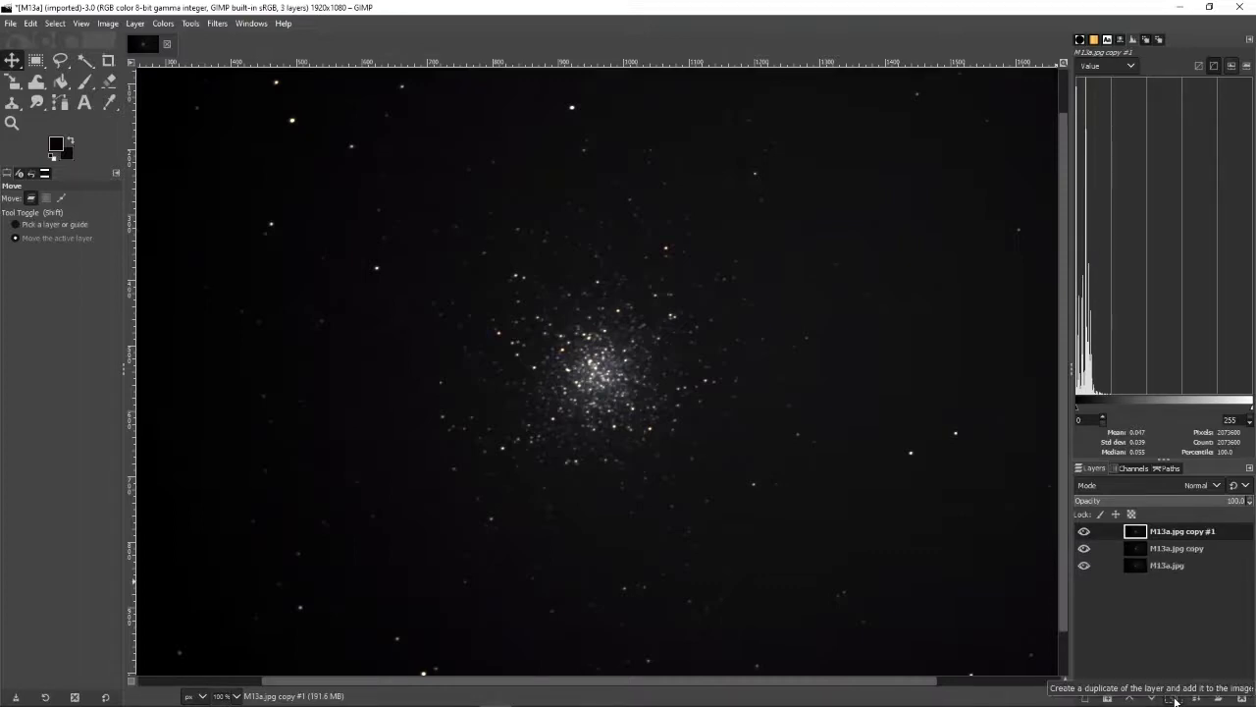
pyautogui.click(61, 60)
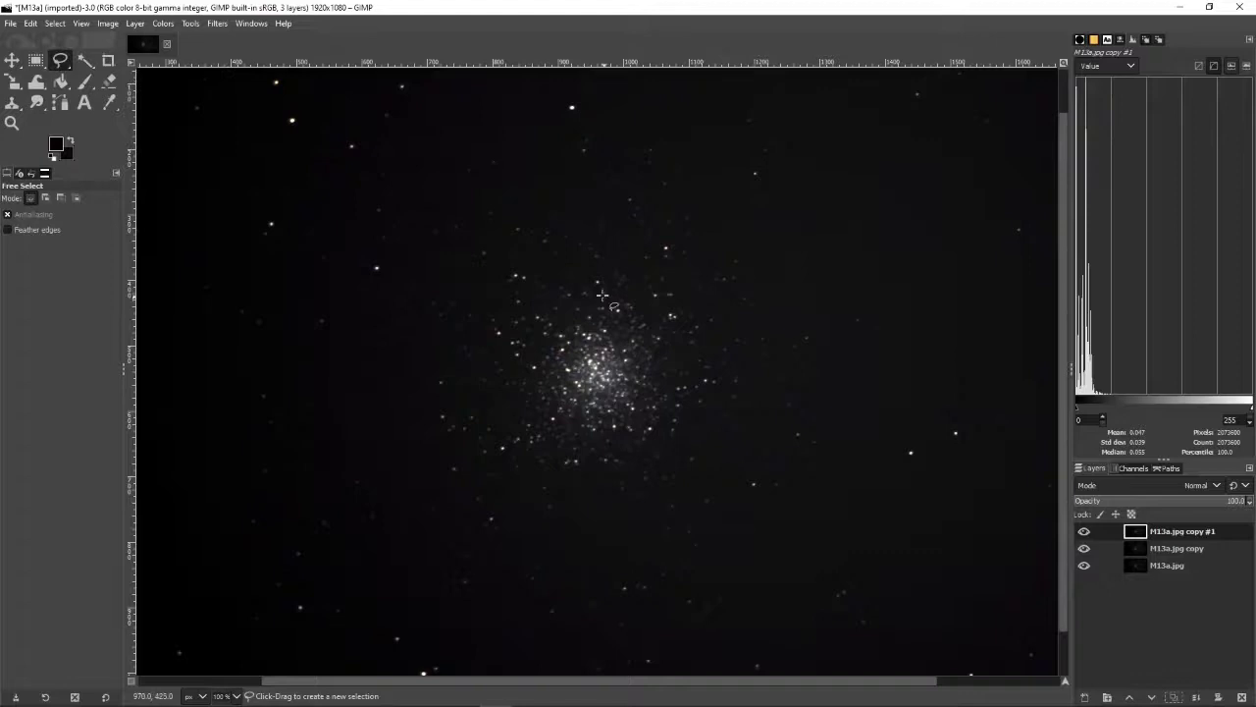
pyautogui.moveTo(560, 273)
pyautogui.mouseDown()
pyautogui.moveTo(482, 323)
pyautogui.moveTo(485, 421)
pyautogui.moveTo(525, 473)
pyautogui.moveTo(611, 493)
pyautogui.moveTo(696, 454)
pyautogui.moveTo(720, 402)
pyautogui.moveTo(725, 340)
pyautogui.moveTo(680, 270)
pyautogui.moveTo(560, 273)
pyautogui.mouseUp()
pyautogui.click(560, 273)
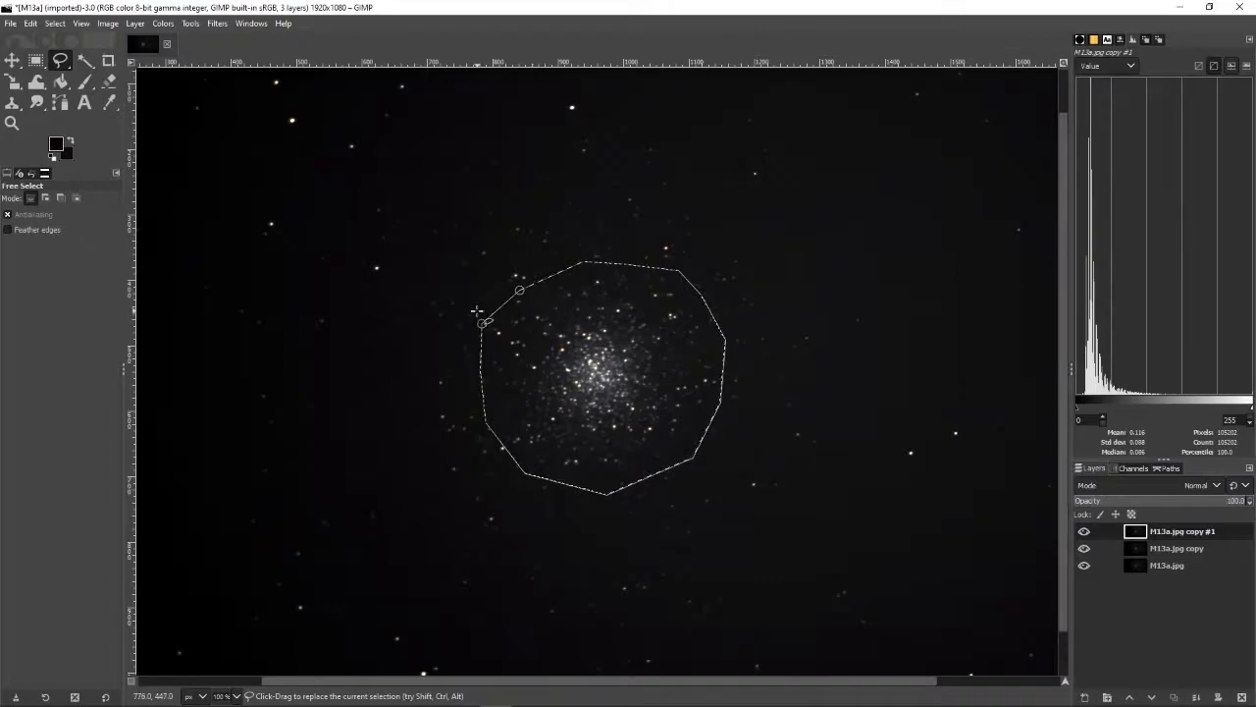
pyautogui.press('Return')
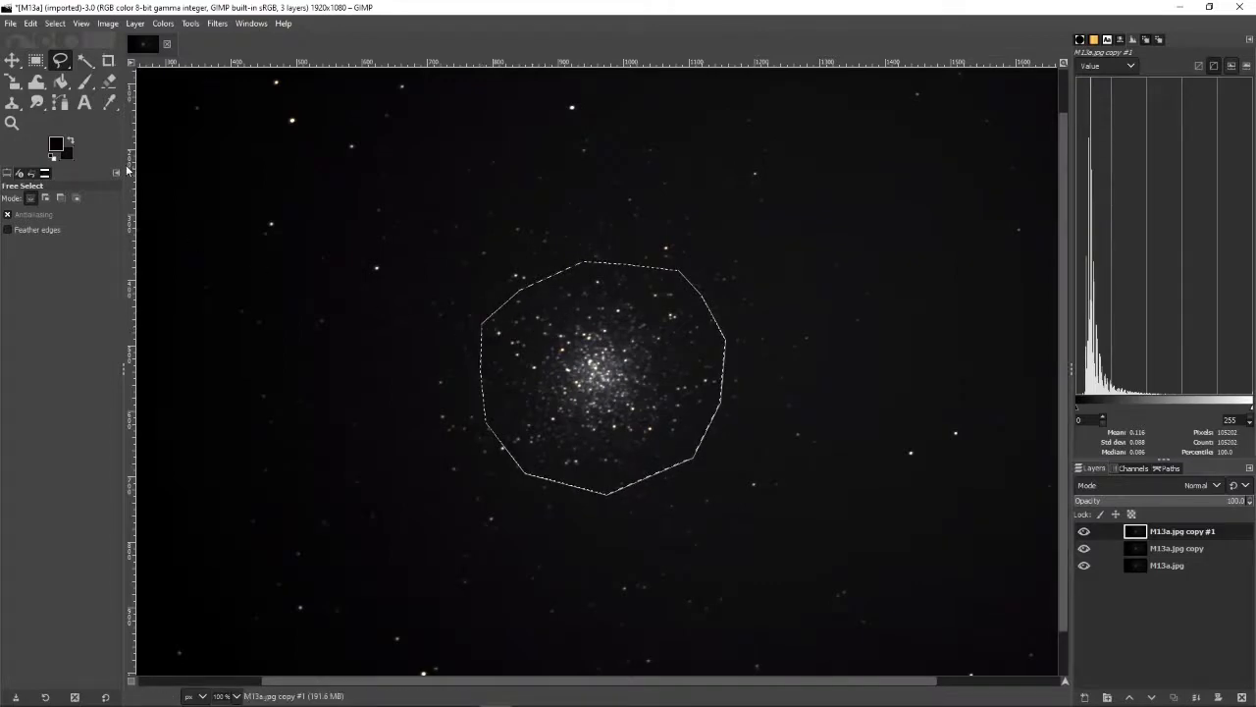
# Sample the dark sky next to the cluster as the foreground colour with the Color Picker
pyautogui.click(108, 105)
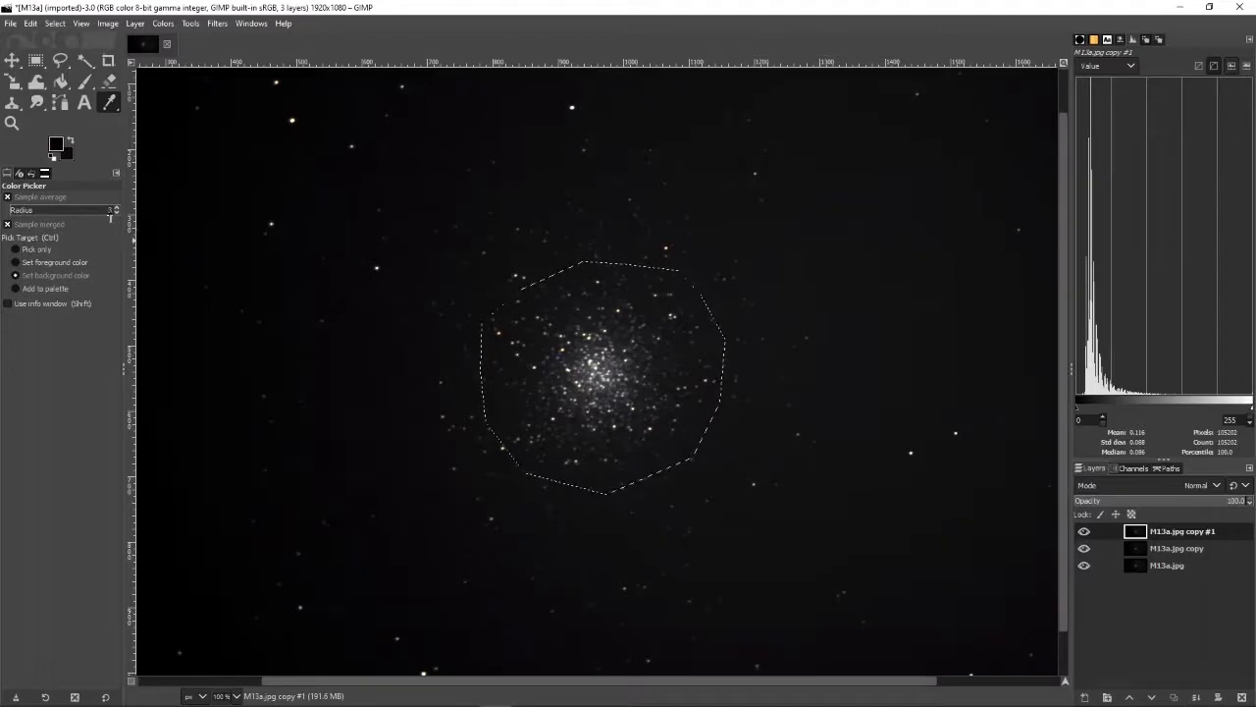
pyautogui.click(15, 263)
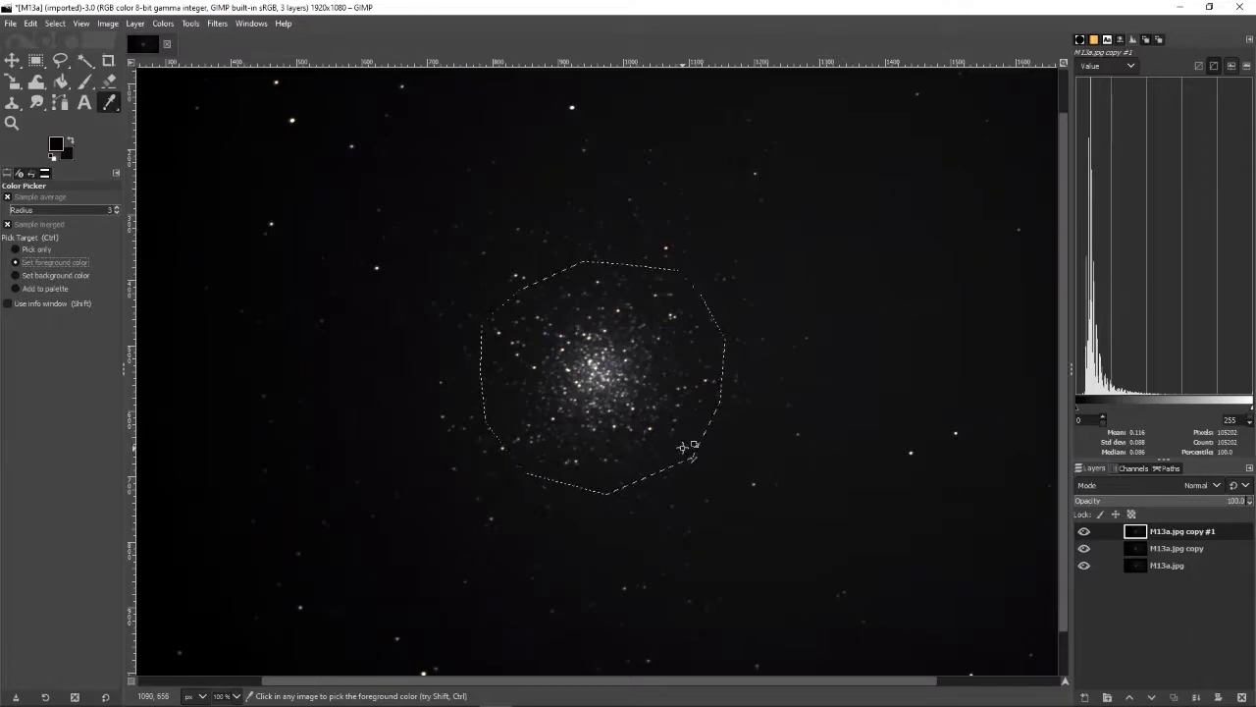
pyautogui.scroll(3, 687, 446)
pyautogui.scroll(1, 687, 447)
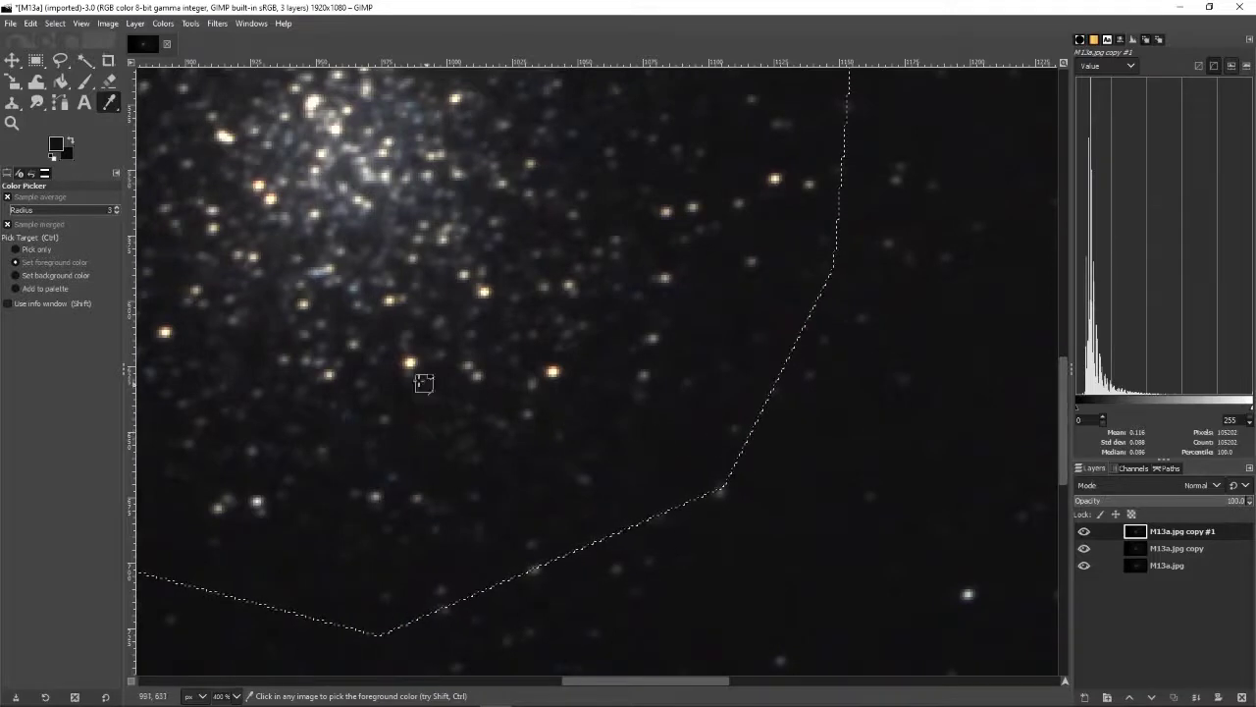
pyautogui.scroll(-3, 392, 370)
pyautogui.scroll(-1, 392, 370)
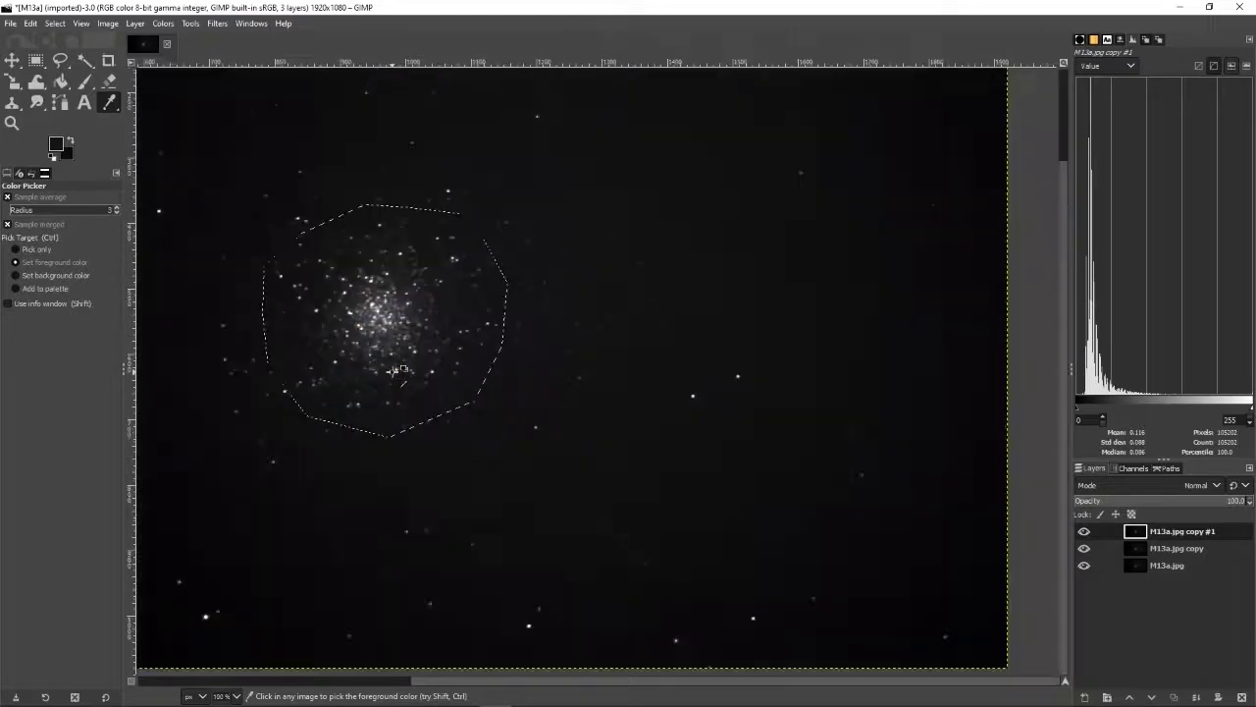
pyautogui.click(61, 85)
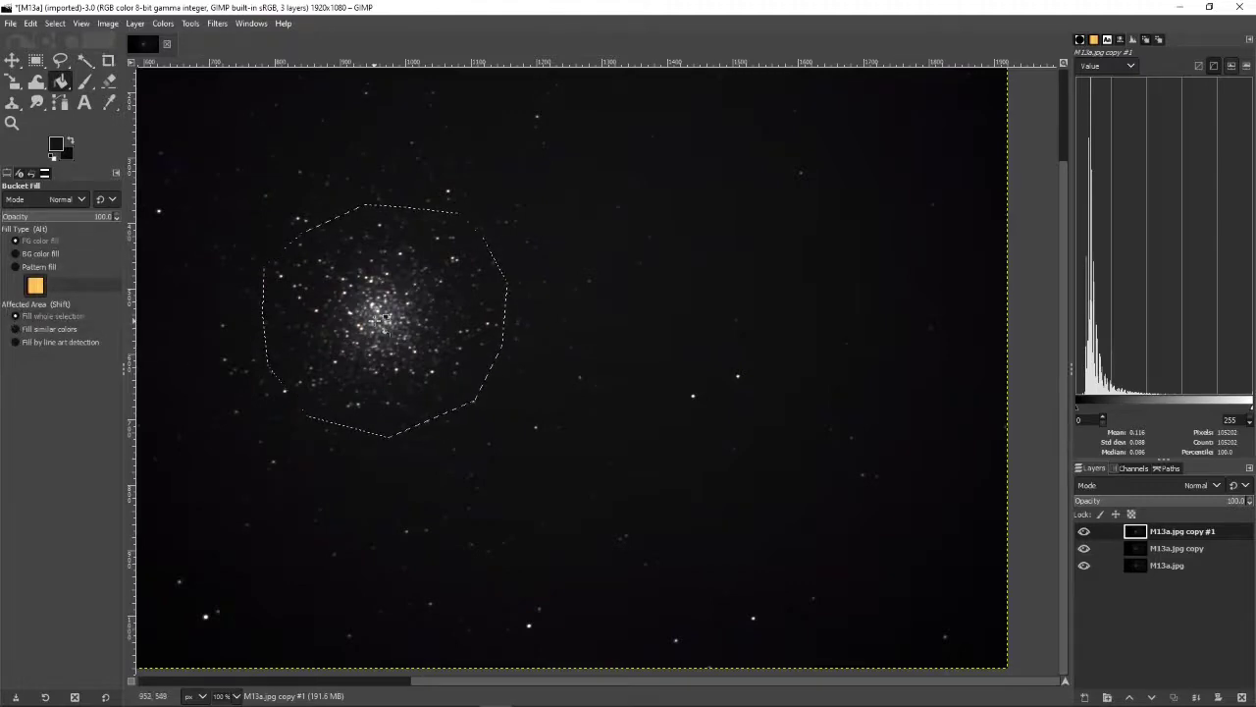
# Fill the cluster selection with the dark sky colour, then remove the selection with Select > None
pyautogui.click(381, 320)
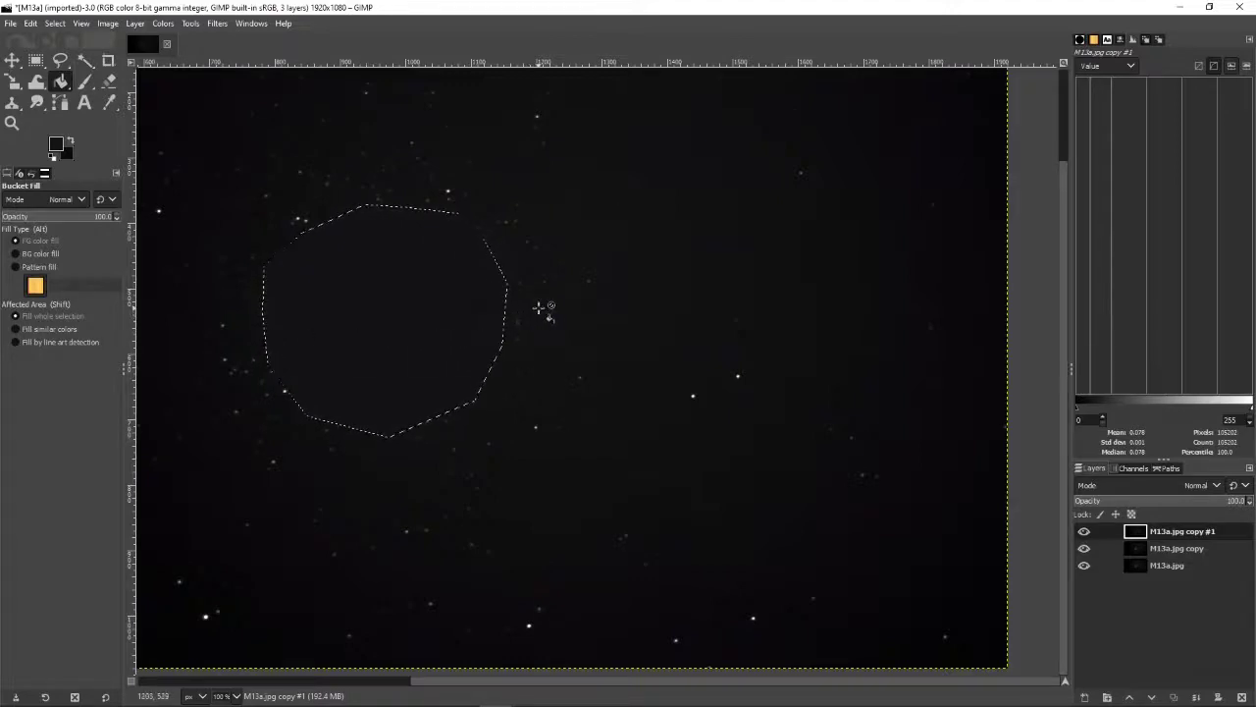
pyautogui.click(55, 22)
pyautogui.click(69, 54)
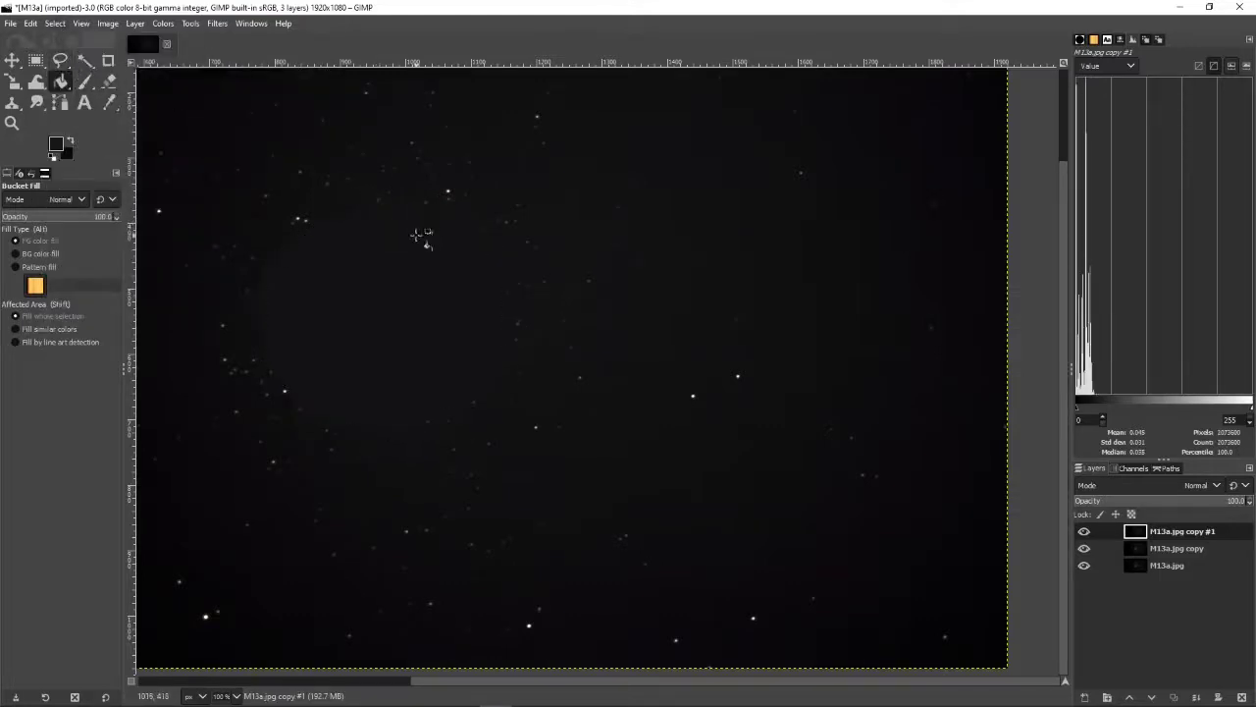
pyautogui.moveTo(392, 210); pyautogui.dragTo(557, 265)
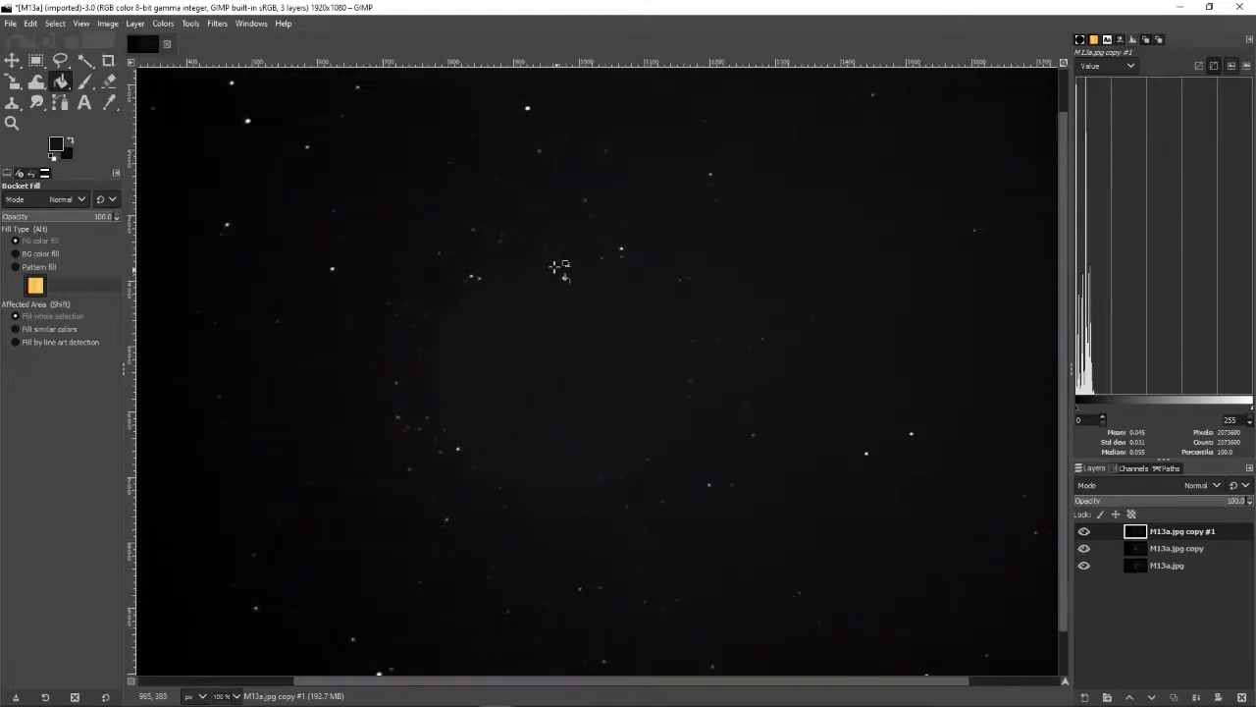
# Apply a Gaussian Blur of size 52.36 to the top duplicate layer
pyautogui.click(213, 24)
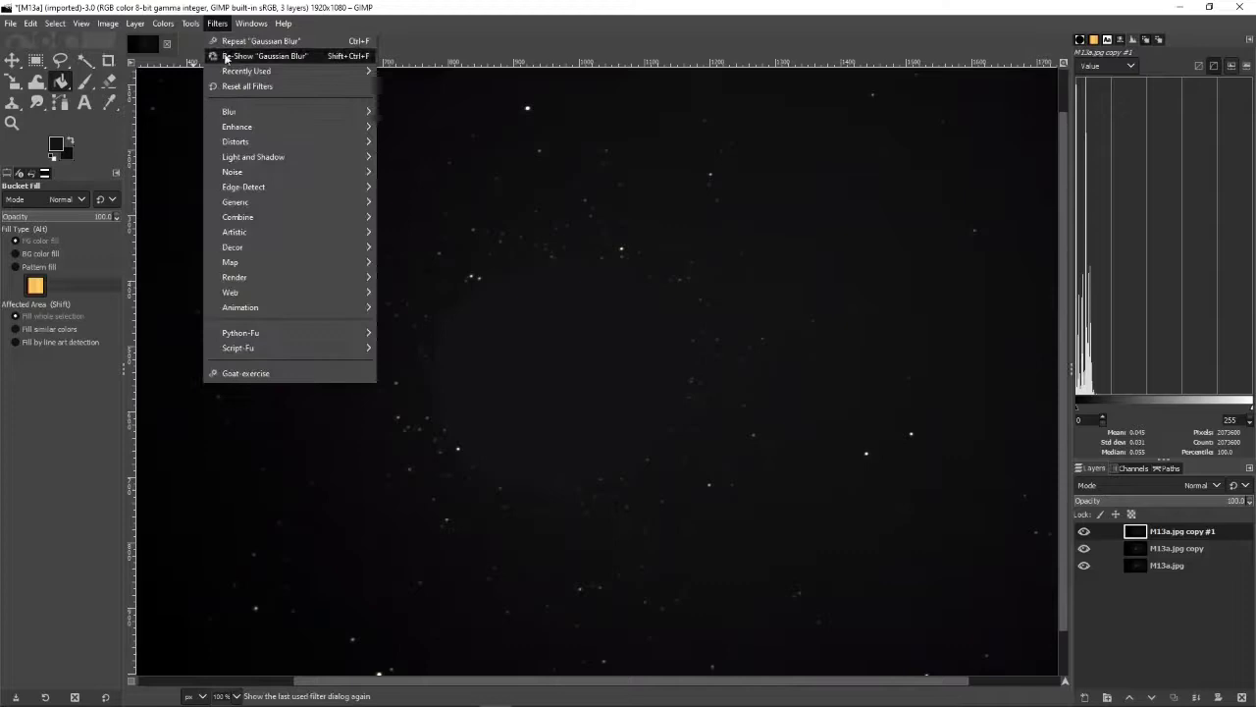
pyautogui.moveTo(235, 115)
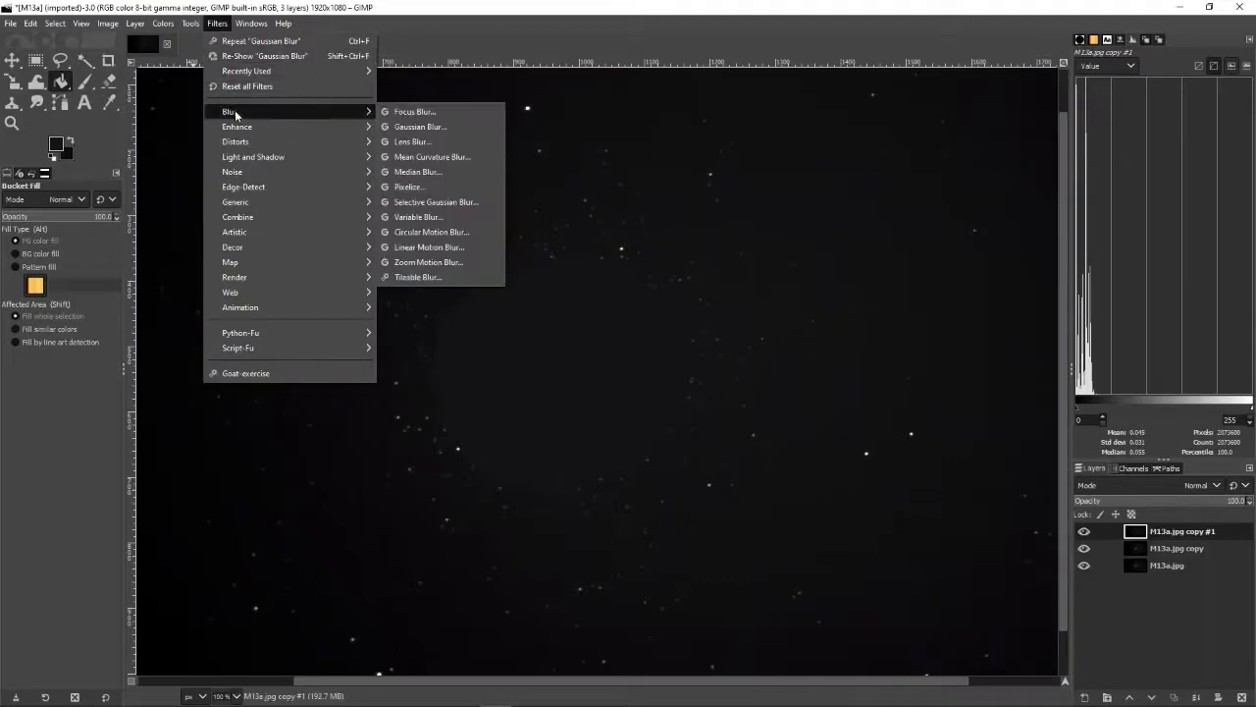
pyautogui.click(443, 127)
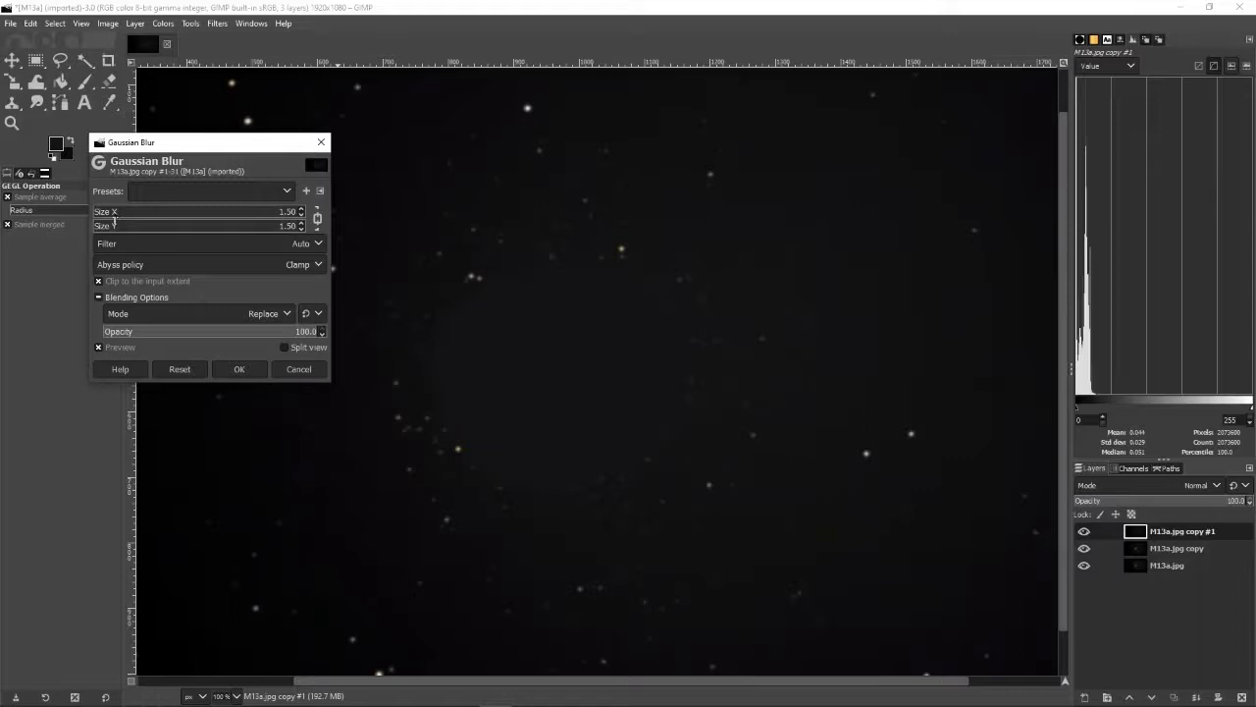
pyautogui.moveTo(97, 218); pyautogui.dragTo(199, 222)
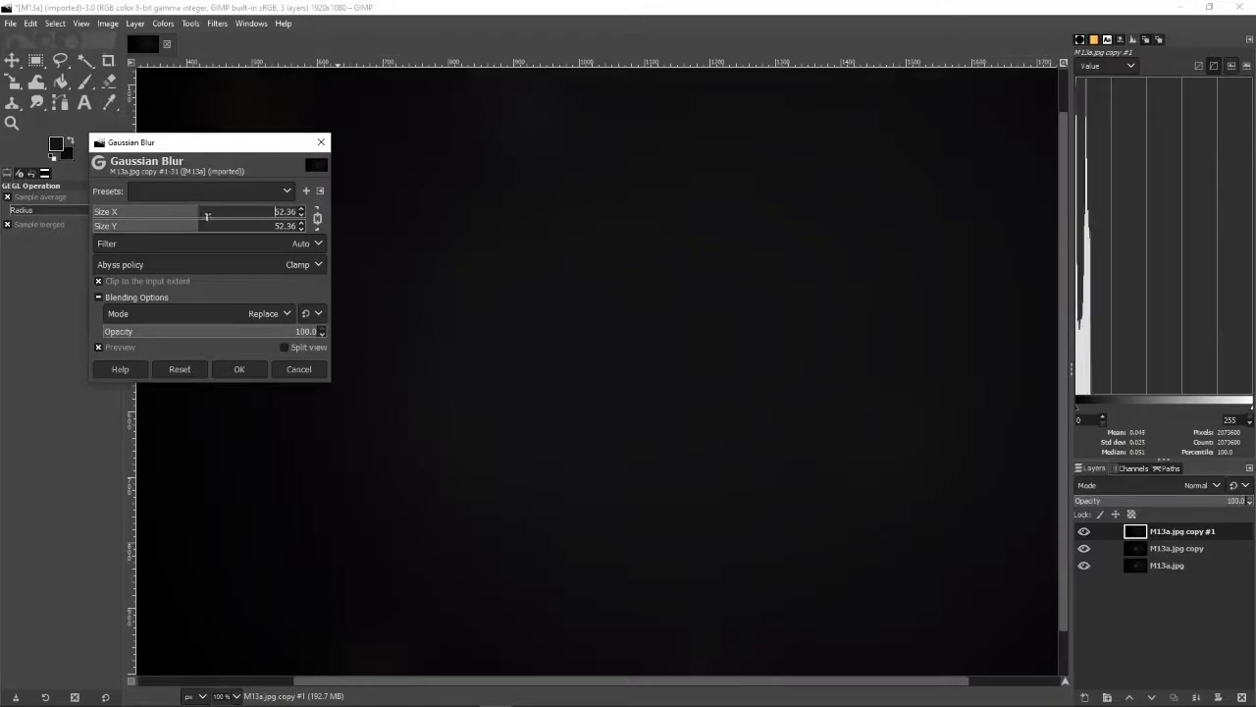
pyautogui.click(243, 371)
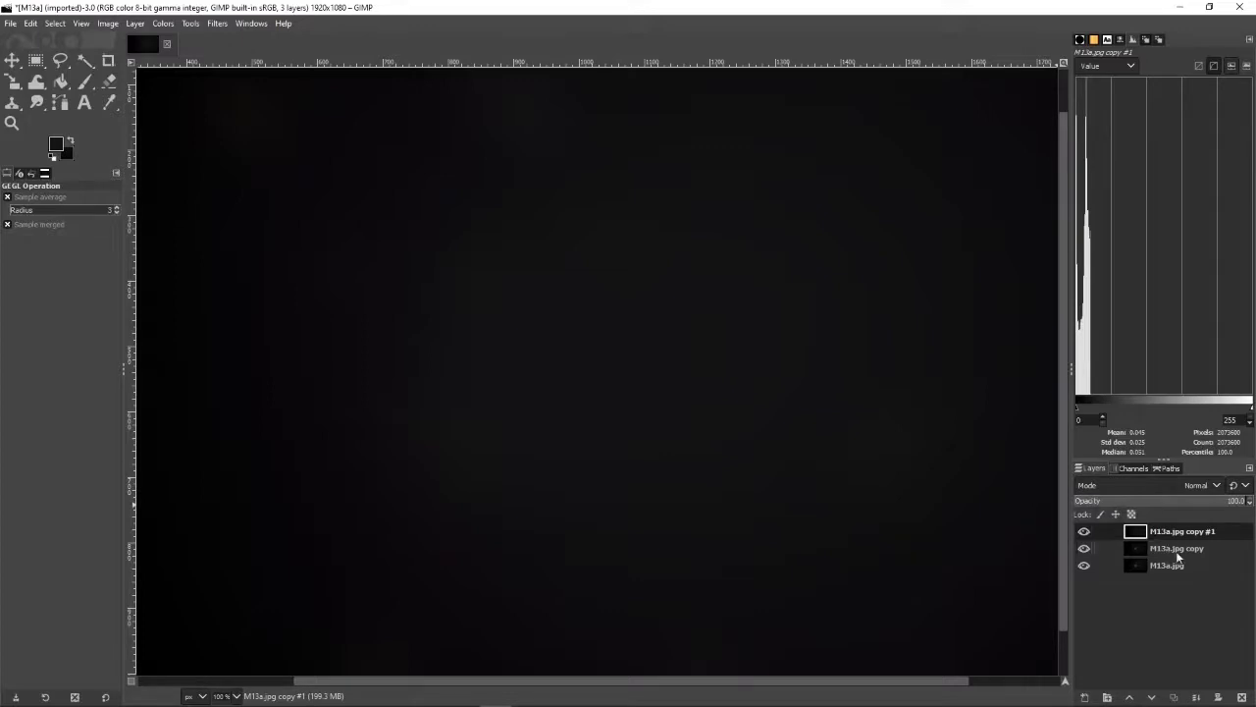
# Set the blurred top layer to Subtract mode and toggle its visibility to compare
pyautogui.click(1203, 486)
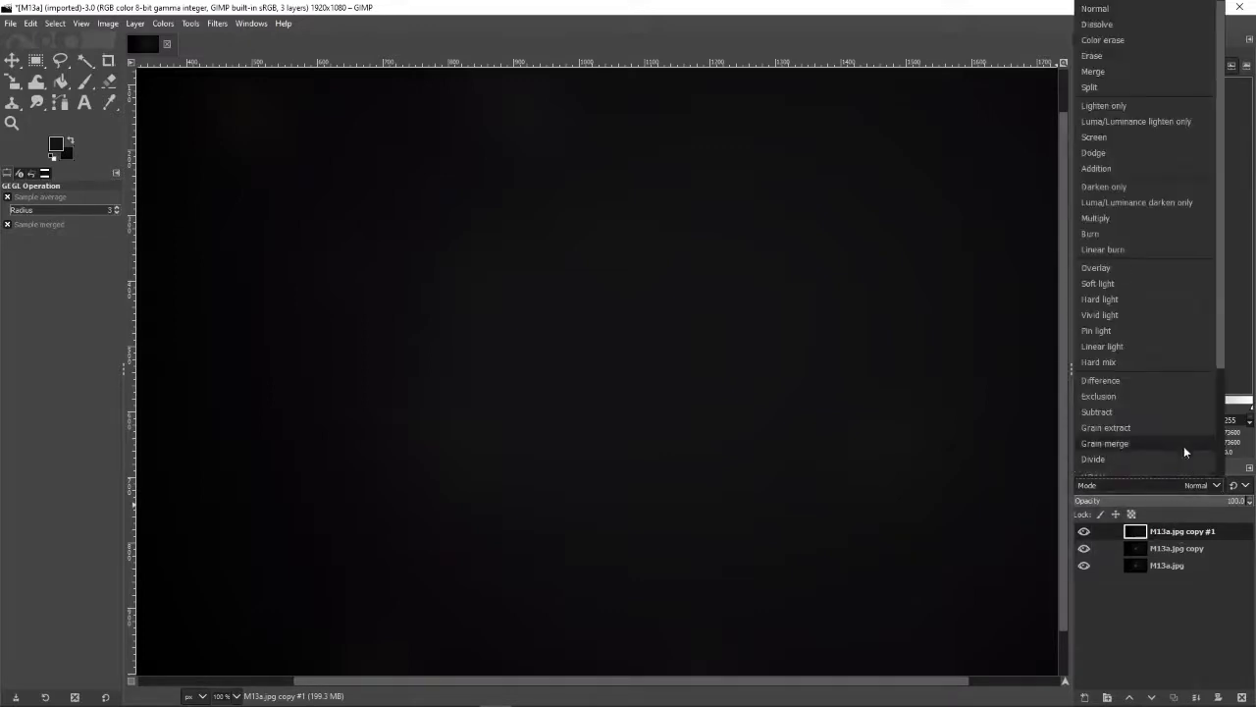
pyautogui.click(1110, 411)
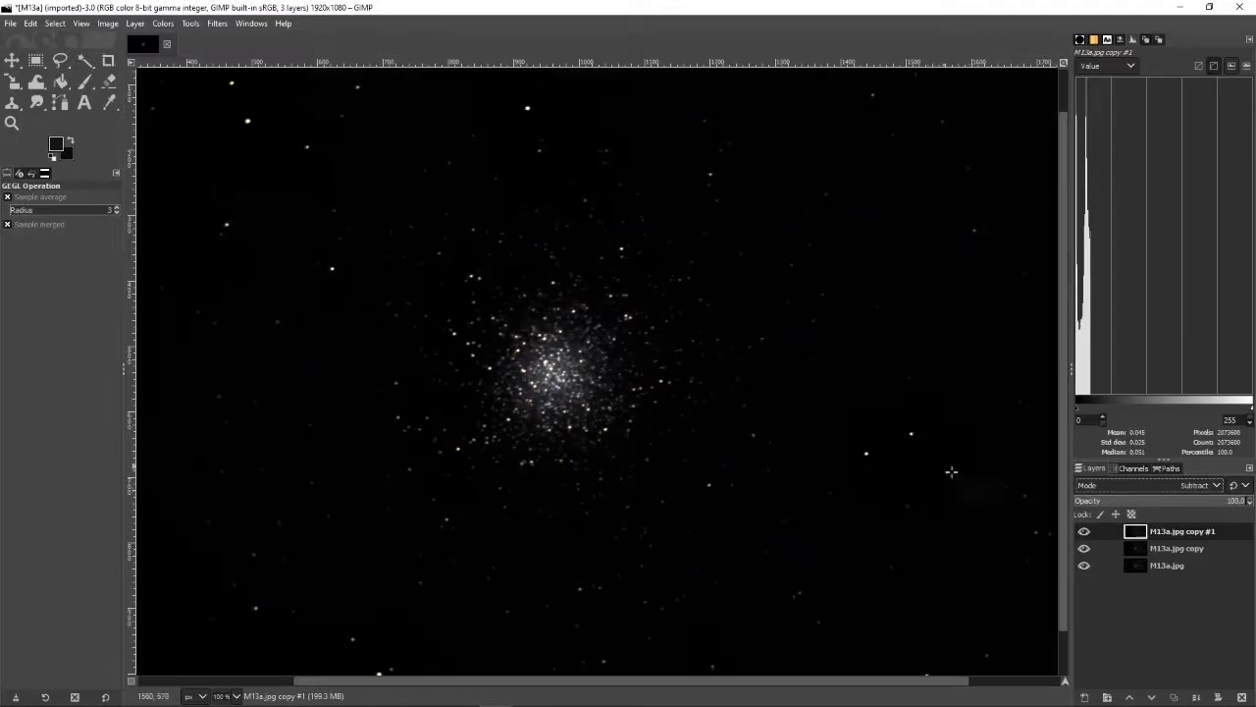
pyautogui.click(1085, 532)
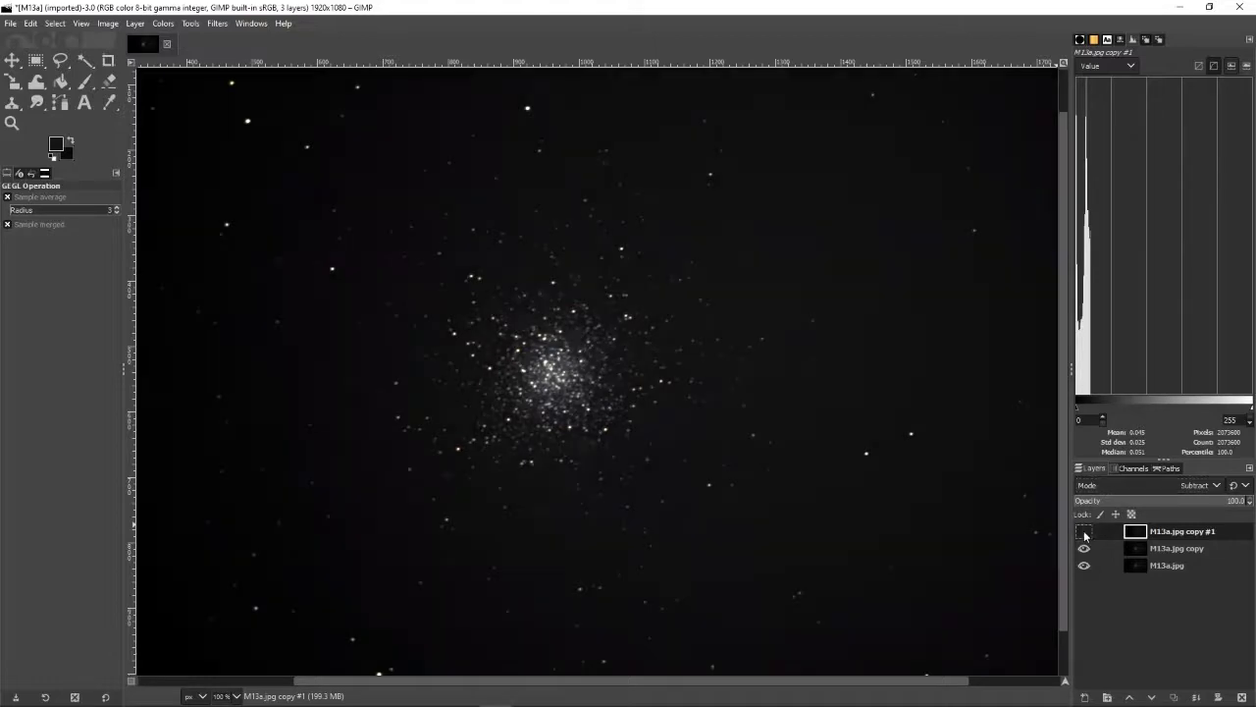
pyautogui.click(1084, 532)
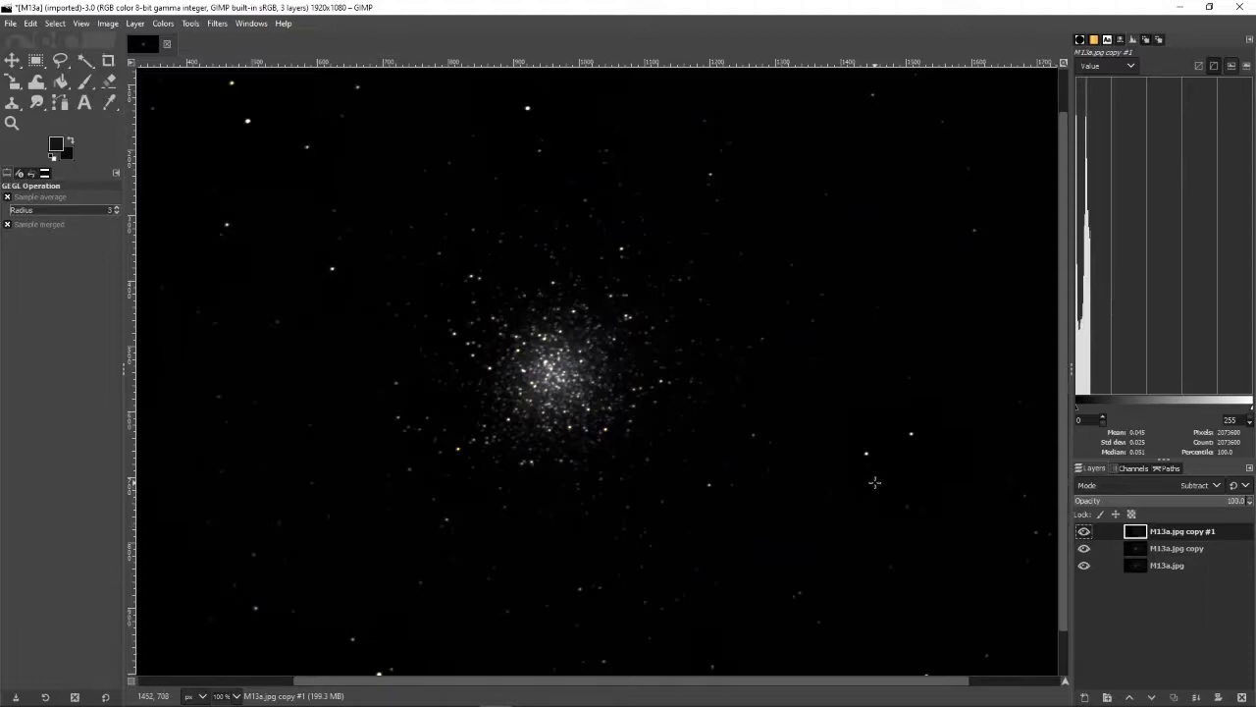
# Merge the Subtract layer down, then add a duplicate in Addition mode and compare it
pyautogui.rightClick(1180, 536)
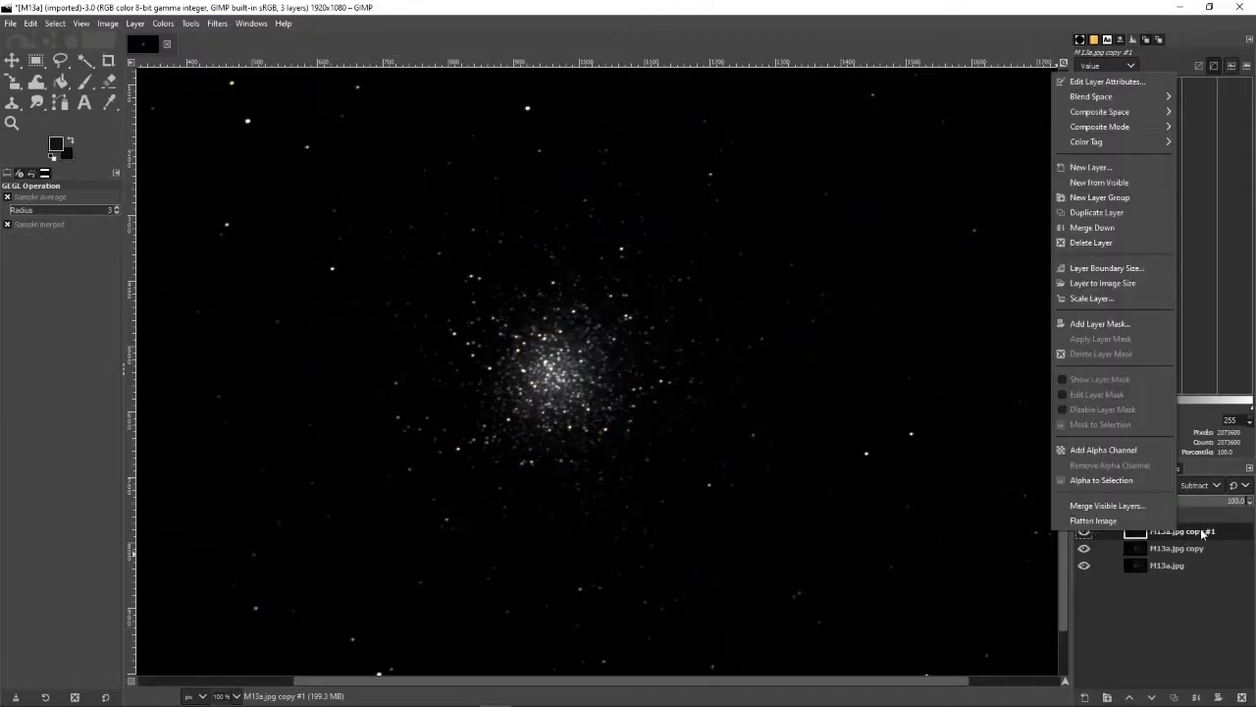
pyautogui.click(1099, 228)
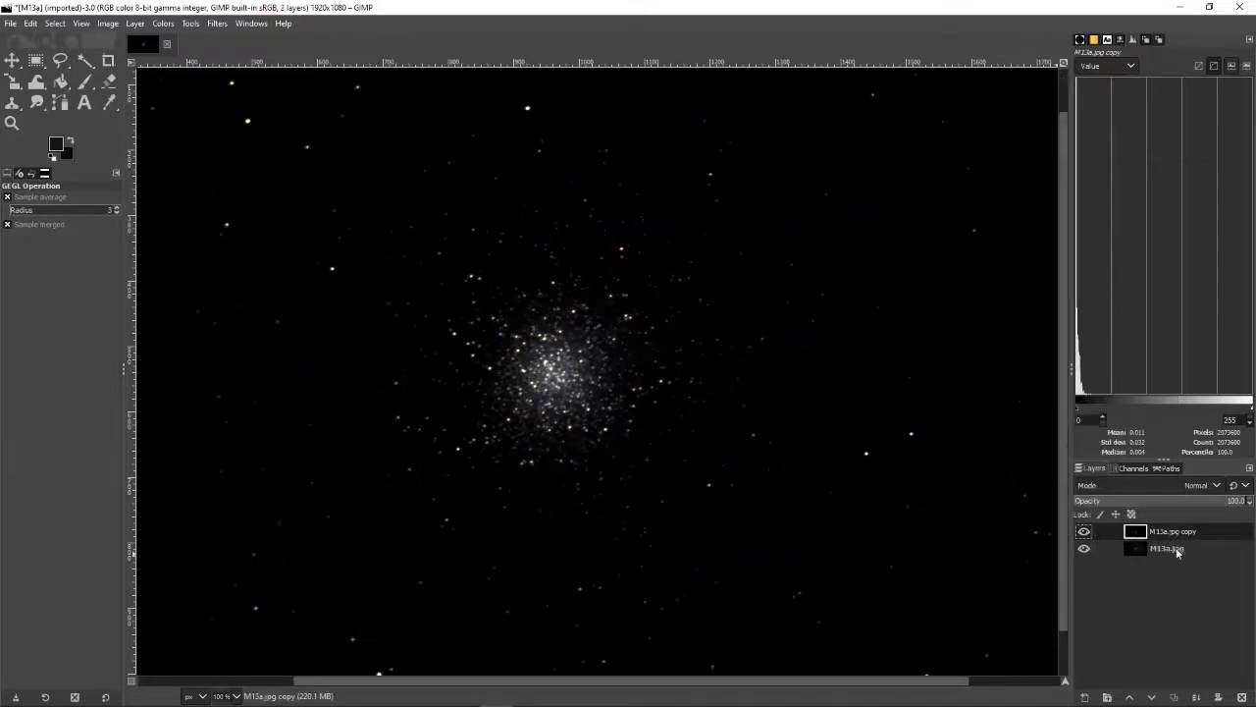
pyautogui.click(1173, 697)
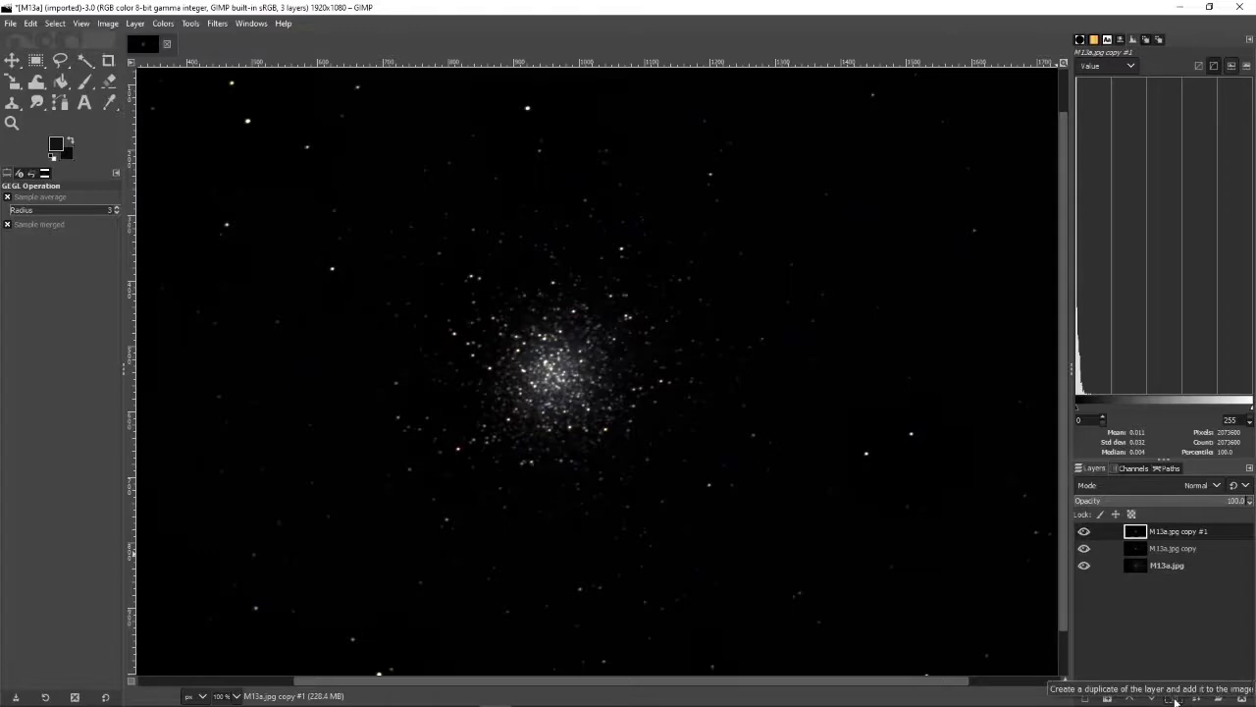
pyautogui.click(1182, 485)
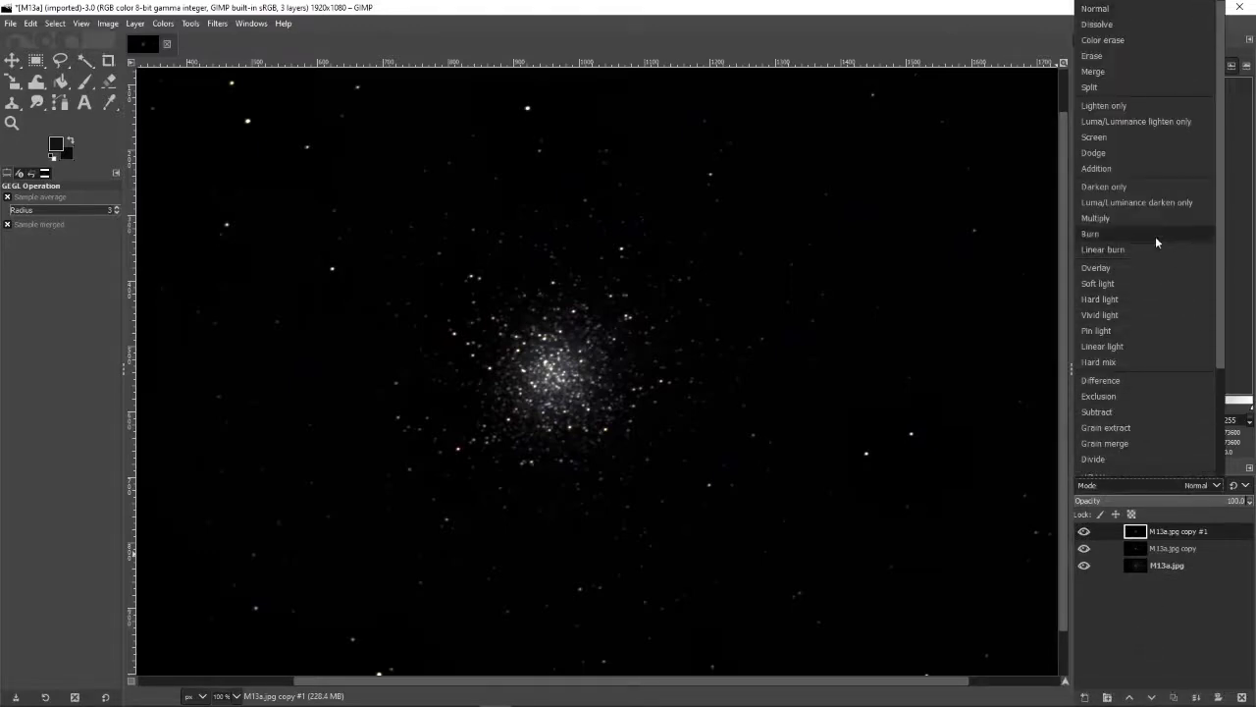
pyautogui.click(1122, 168)
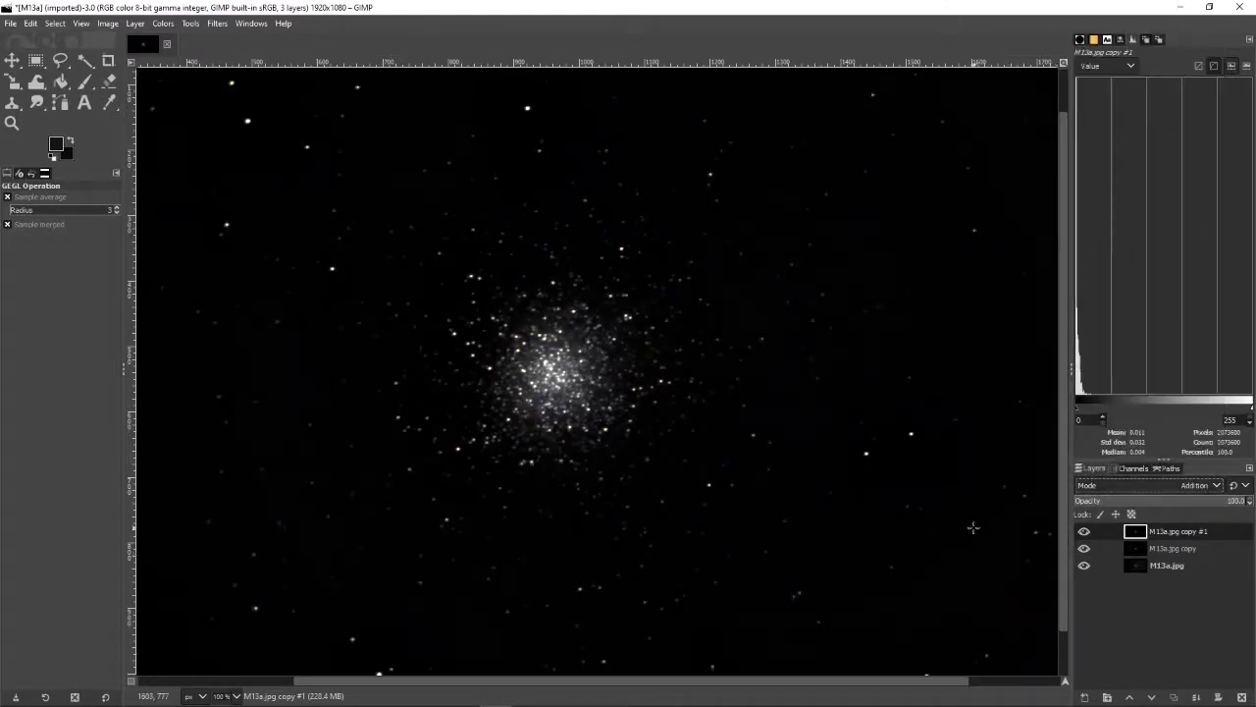
pyautogui.click(1085, 534)
pyautogui.click(1085, 534)
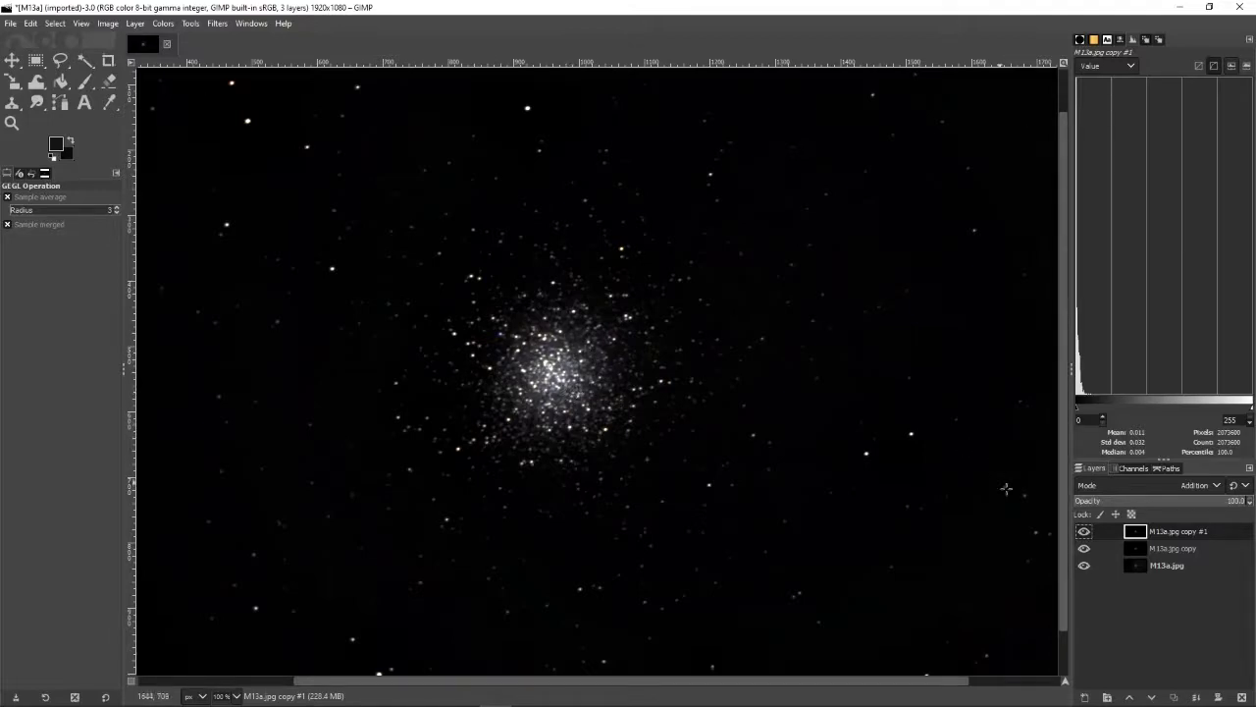
# Merge the Addition layer down and toggle the processed layer to compare with the original
pyautogui.rightClick(1168, 535)
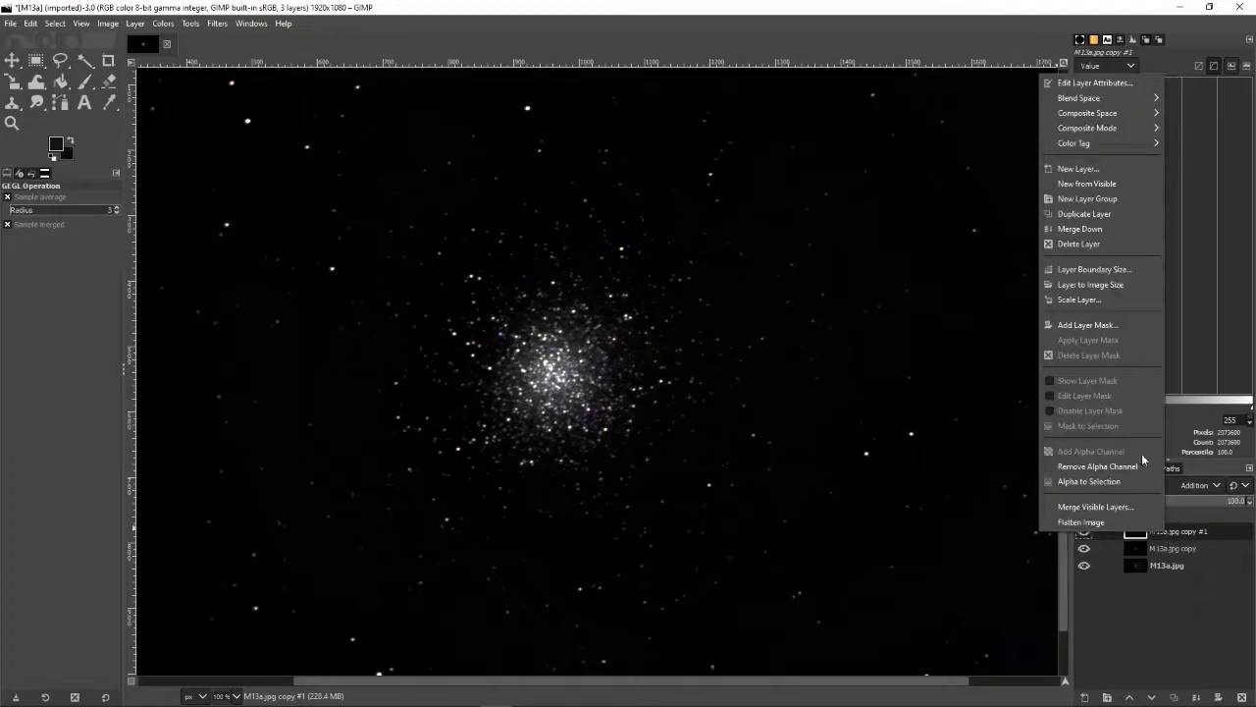
pyautogui.click(1086, 230)
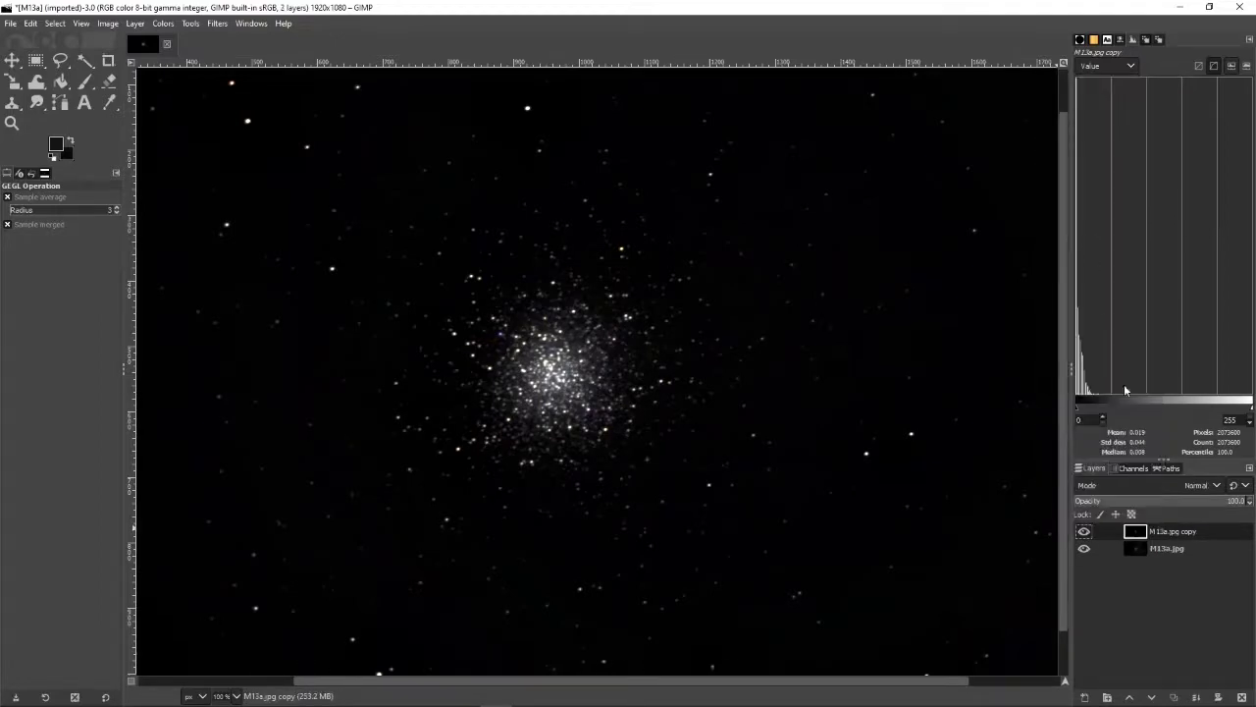
pyautogui.click(1085, 532)
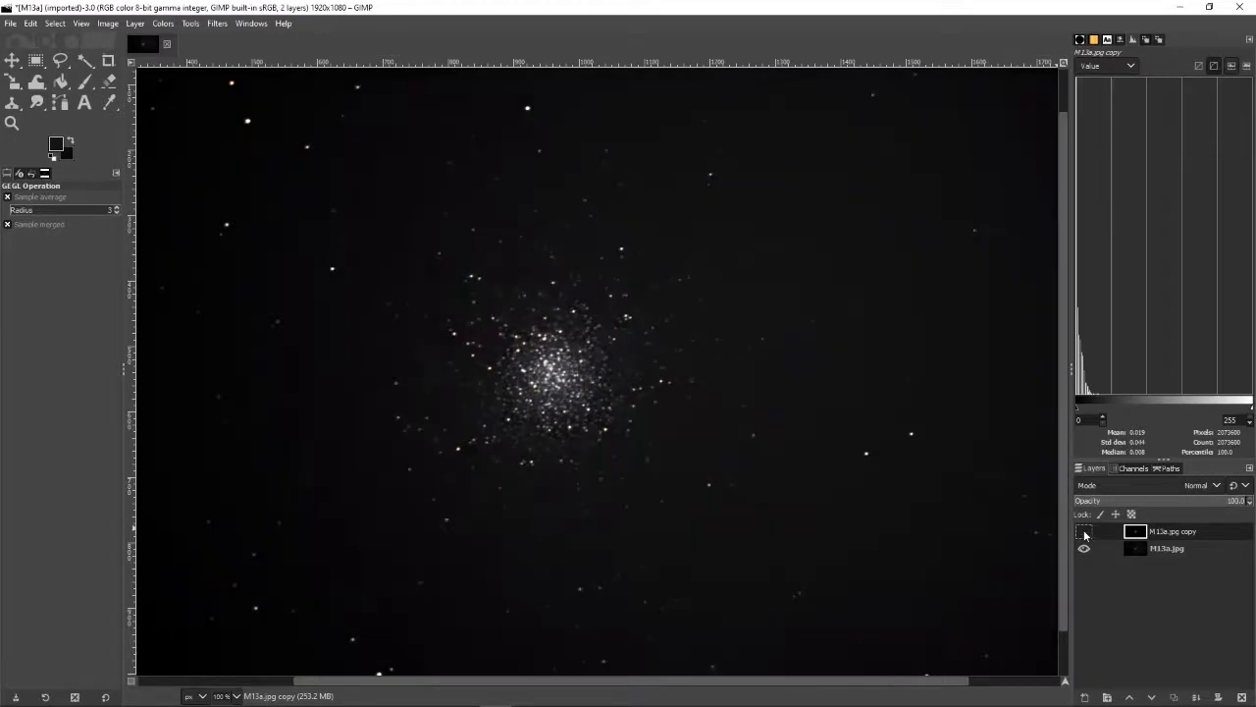
pyautogui.click(1084, 532)
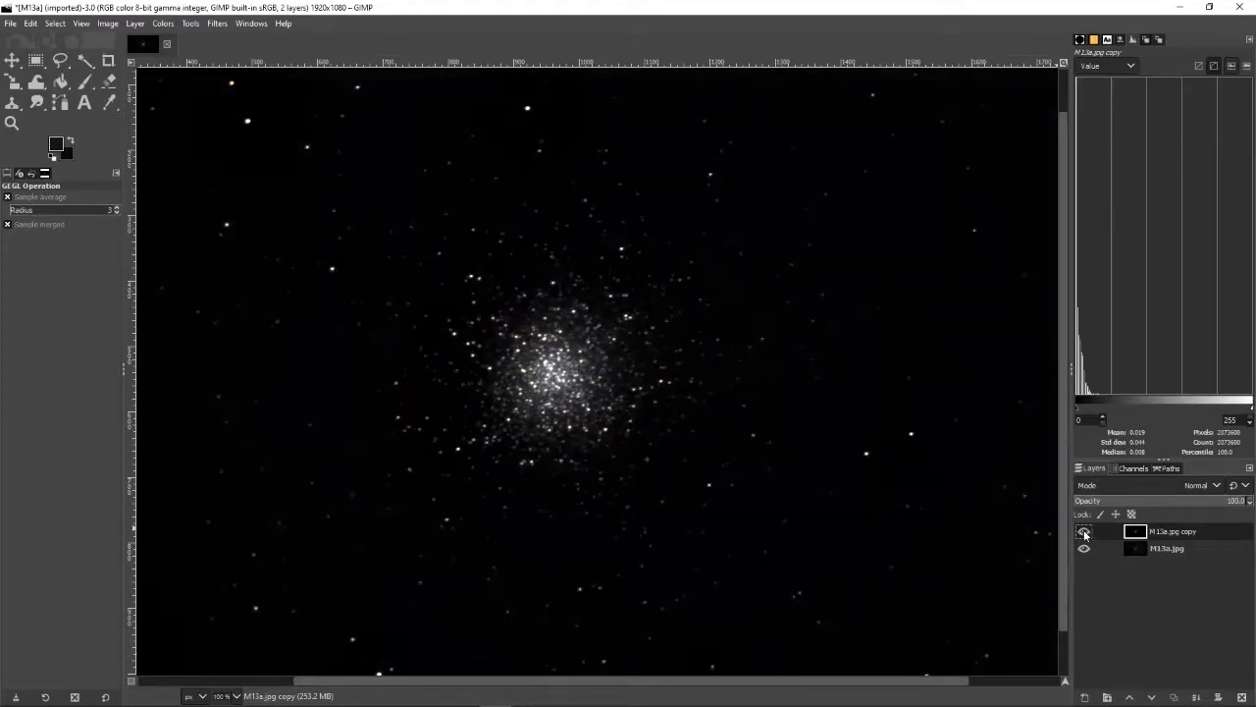